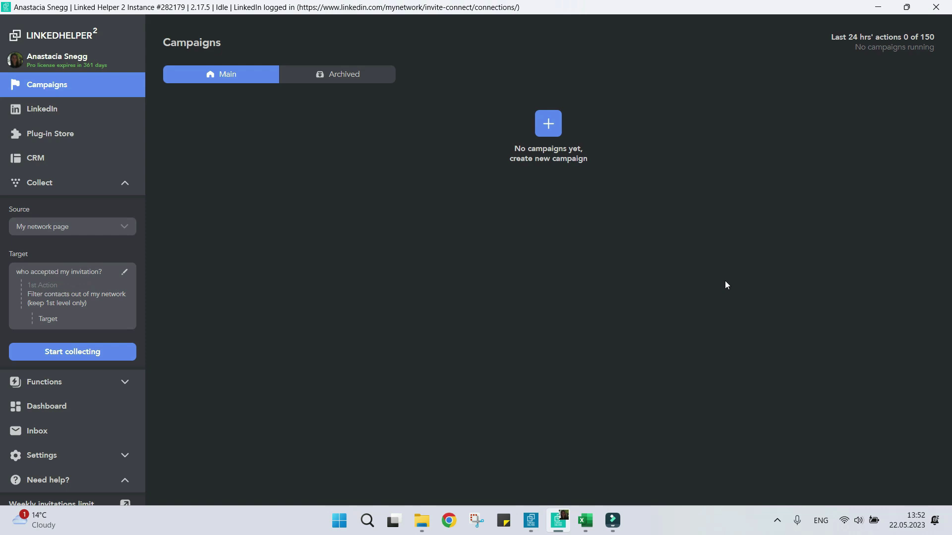
- Name the new campaign 'who accepted my invitation?' and choose the Empty campaign template
click(548, 123)
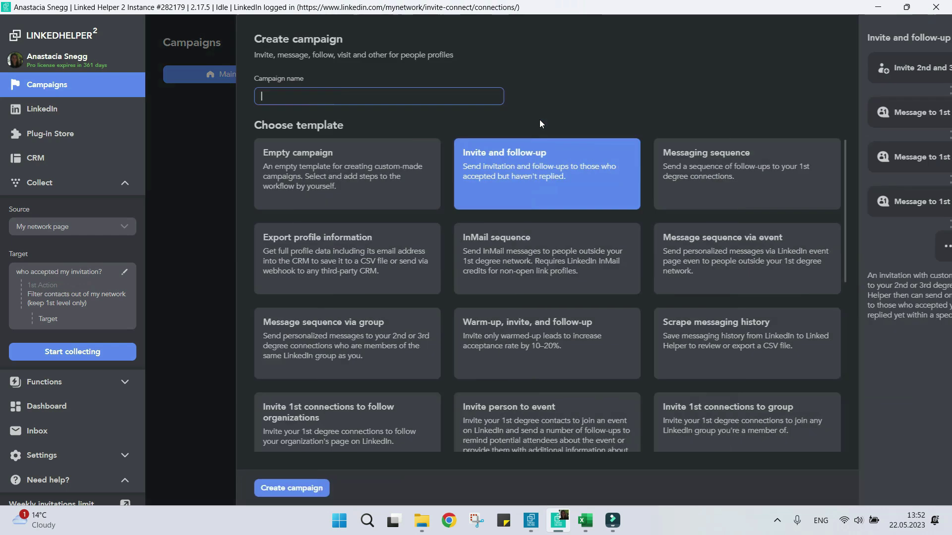
text(who accepted my invitation?)
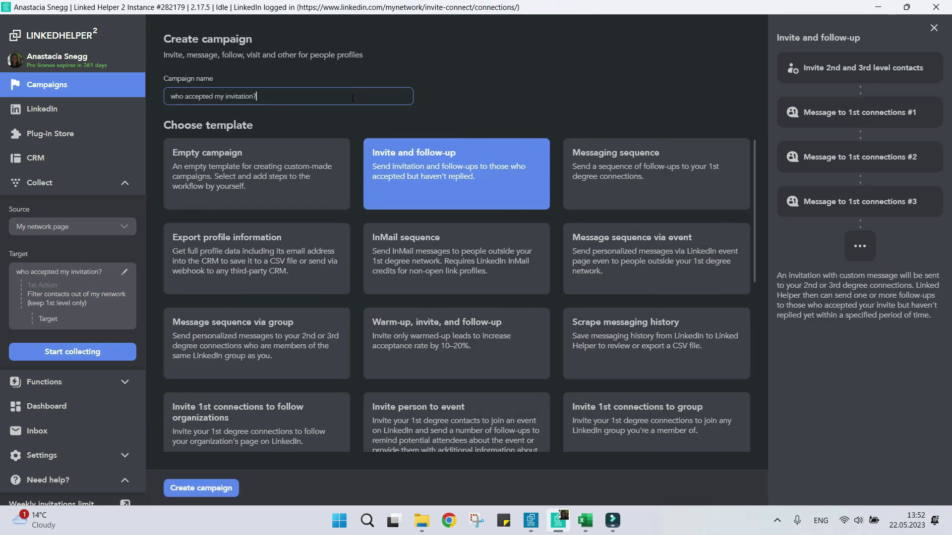
click(285, 168)
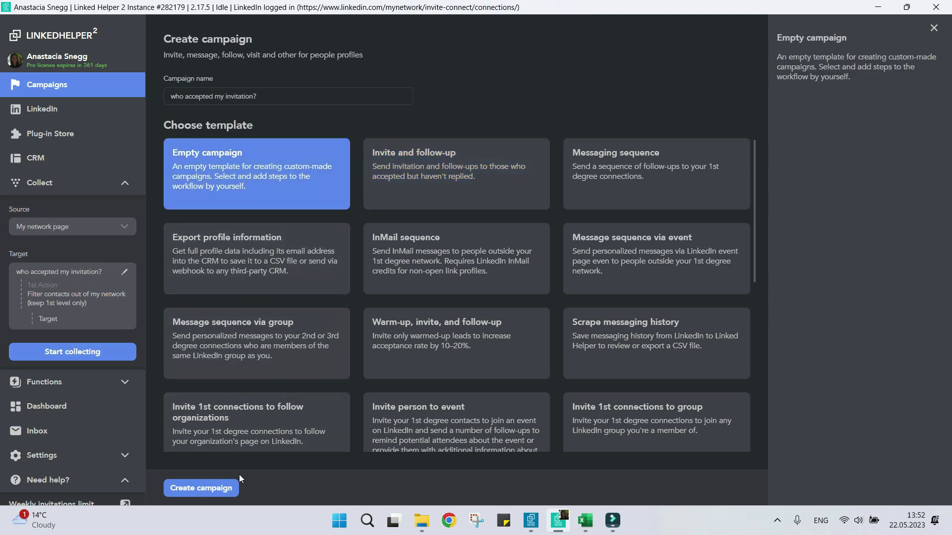
- Create the campaign with Filter contacts out of my network (keep 1st level only) as its first action
click(224, 493)
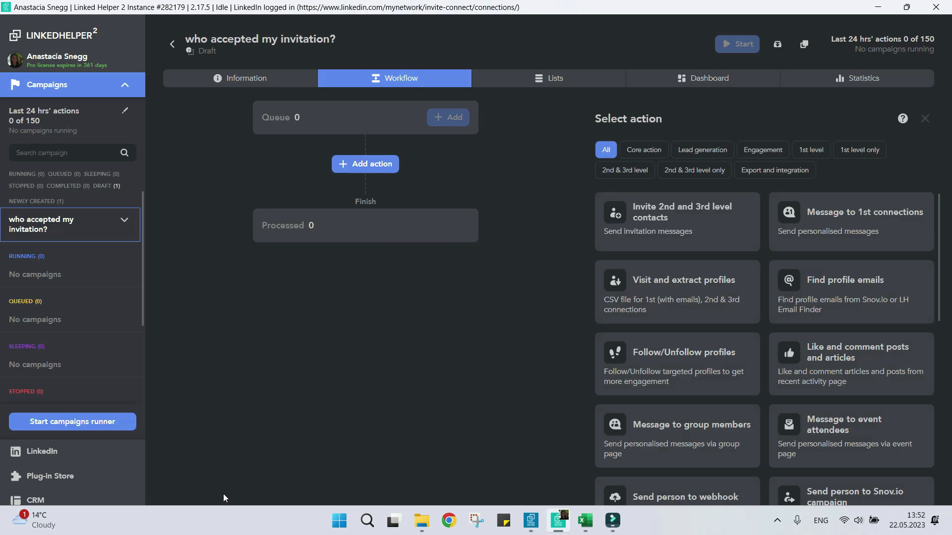
scroll(664, 280, down, 6)
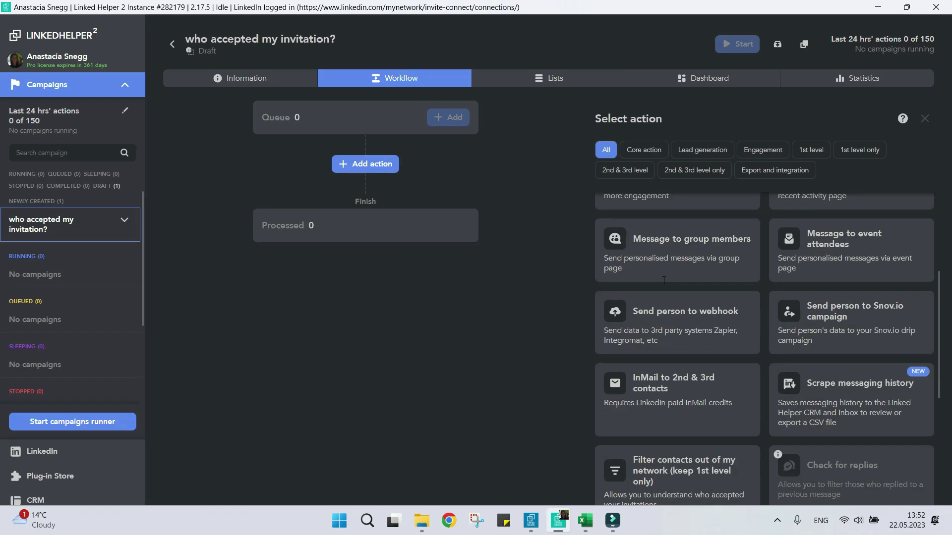
scroll(664, 280, down, 2)
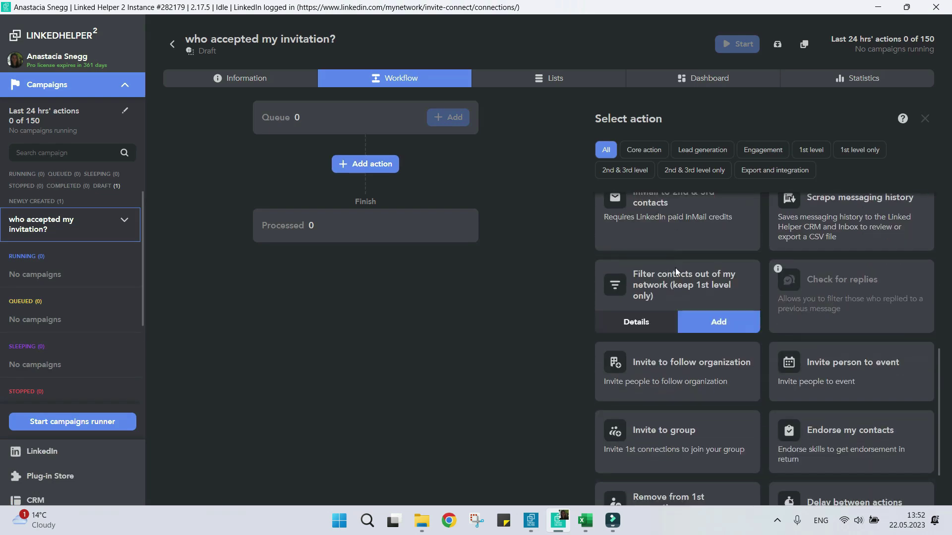
click(714, 323)
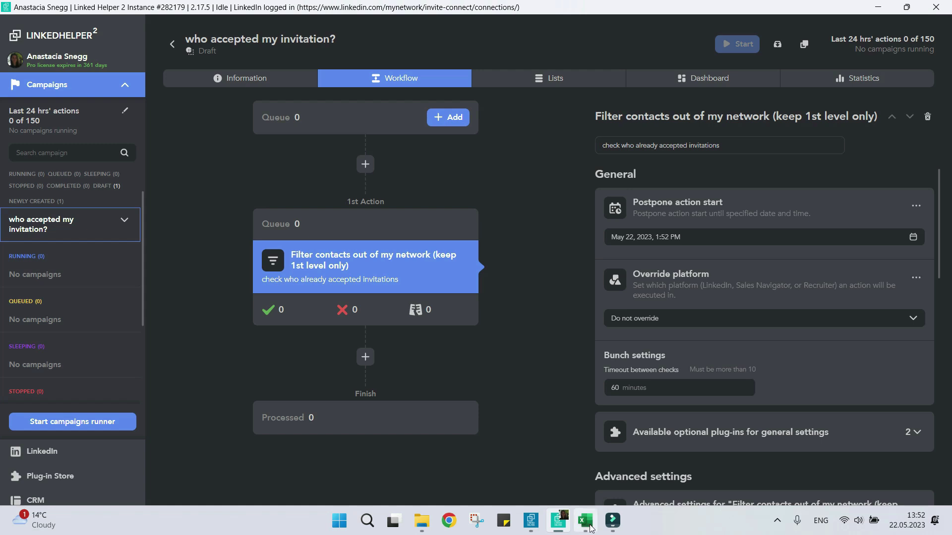
key(alt+Tab)
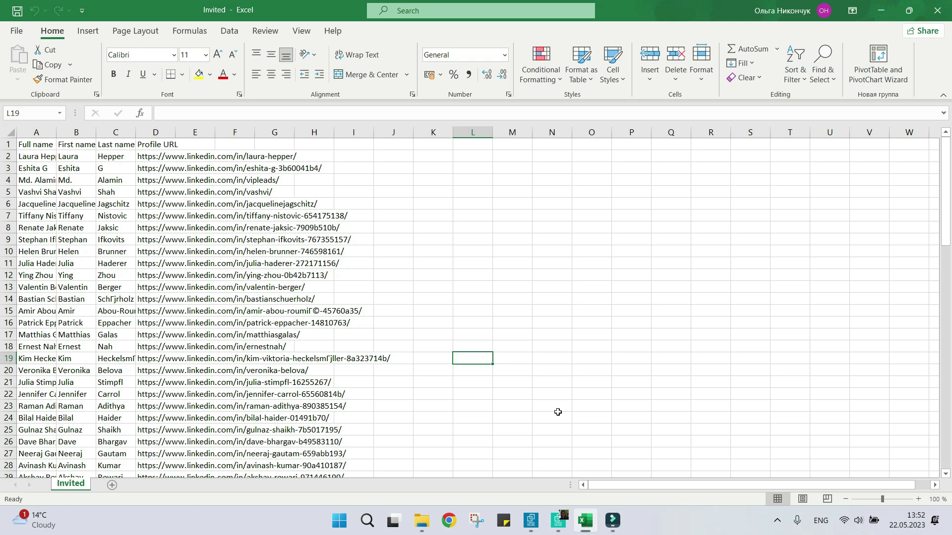
click(558, 530)
- Import the 84 profile URLs from the Invited file into the campaign and return to the workflow
click(448, 117)
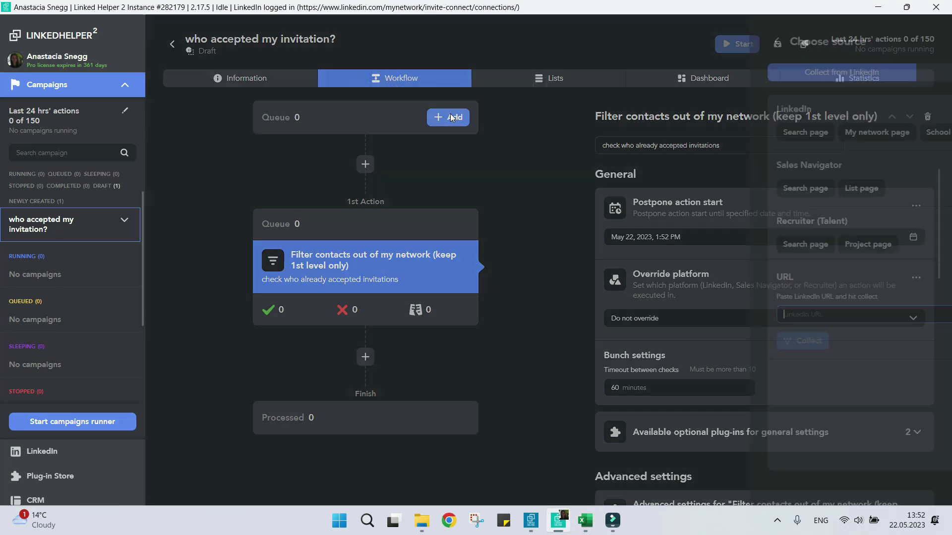
click(430, 72)
click(244, 134)
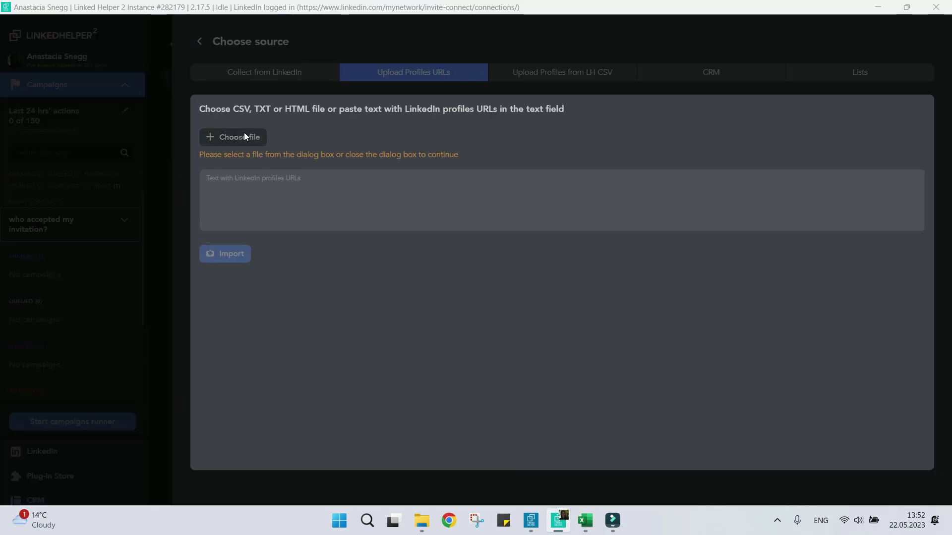
click(236, 128)
double_click(236, 128)
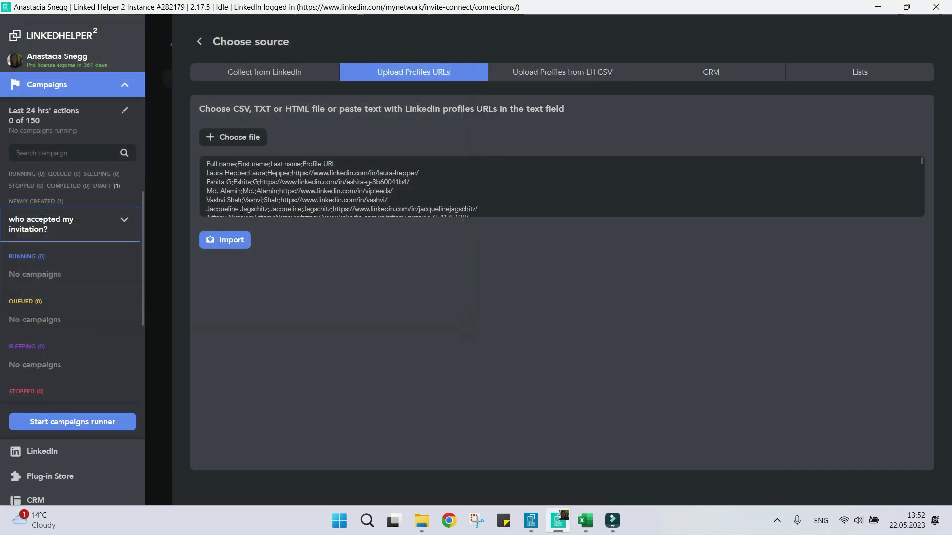
click(231, 236)
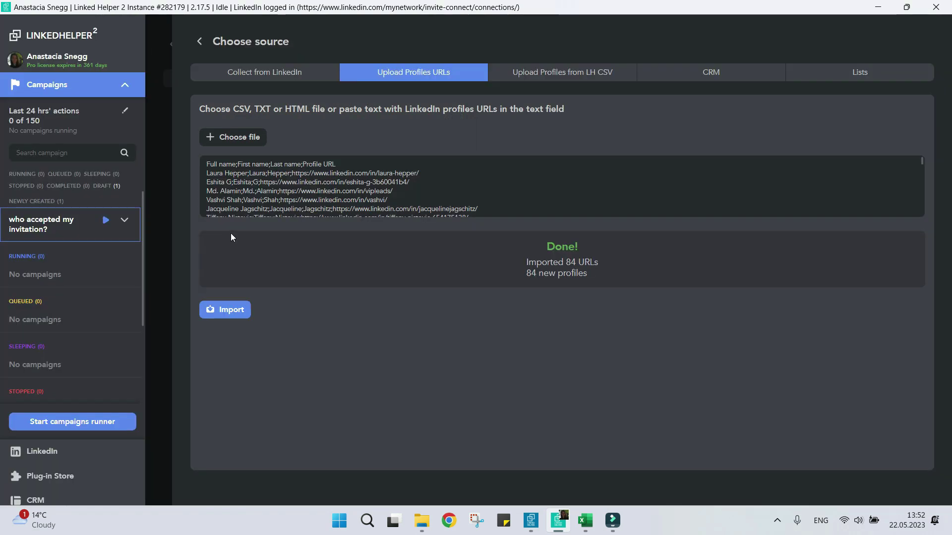
click(199, 39)
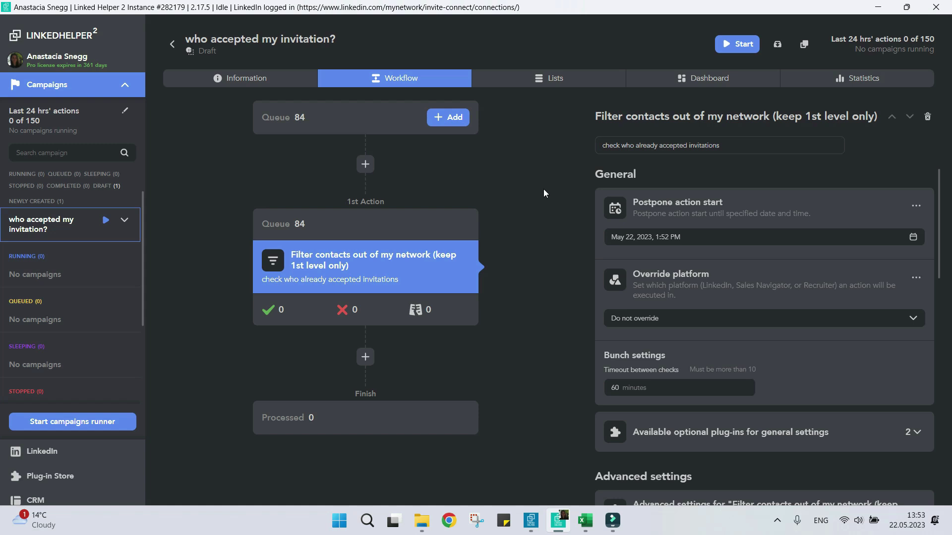
- Start the campaign so the filter action processes the 84 imported contacts
click(737, 44)
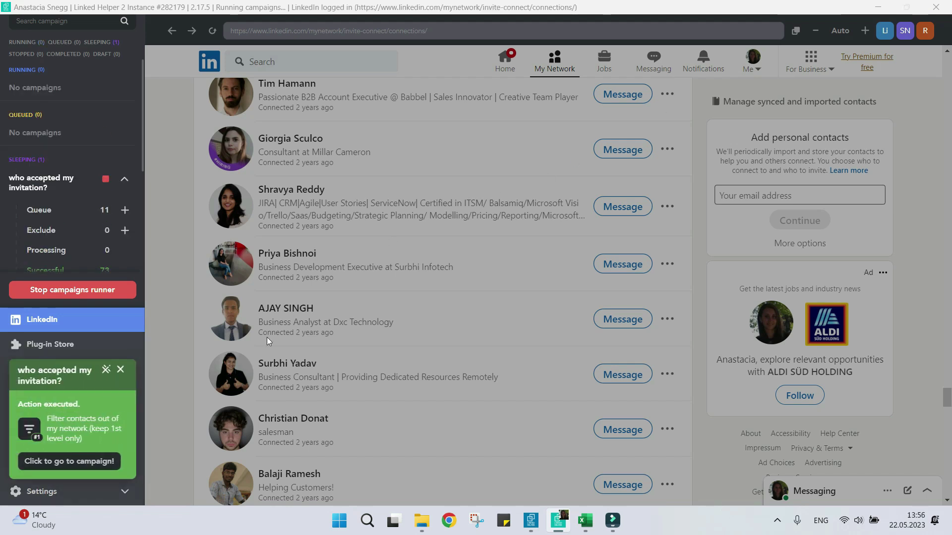
- Go back to the campaign from the notification and list the 73 contacts that passed the filter
click(99, 461)
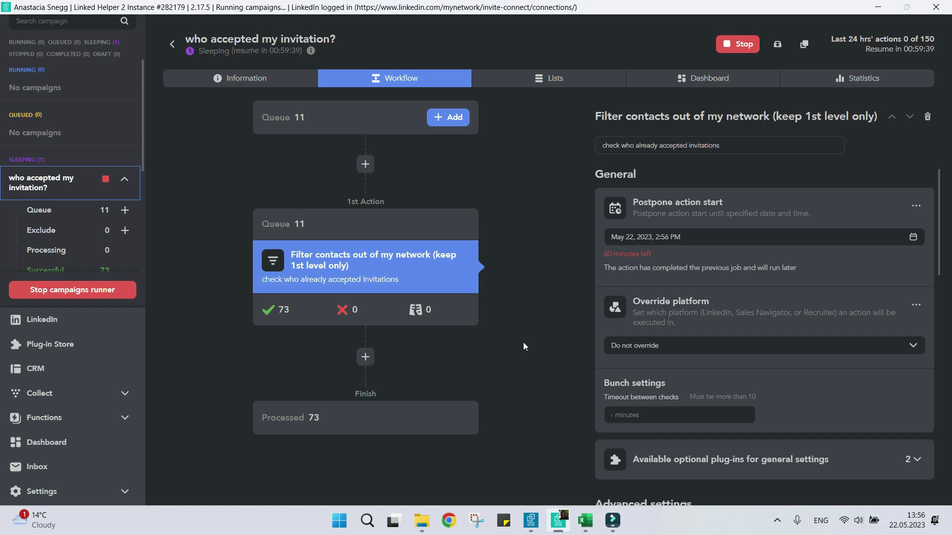
click(277, 313)
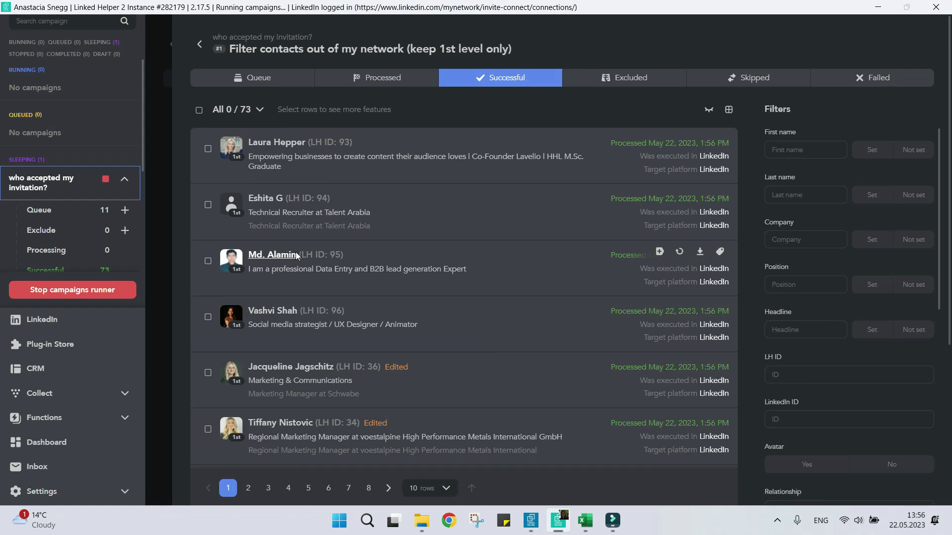
- Stop the runner and open a successful contact's LinkedIn profile to confirm a 1st-degree connection
click(296, 255)
click(237, 235)
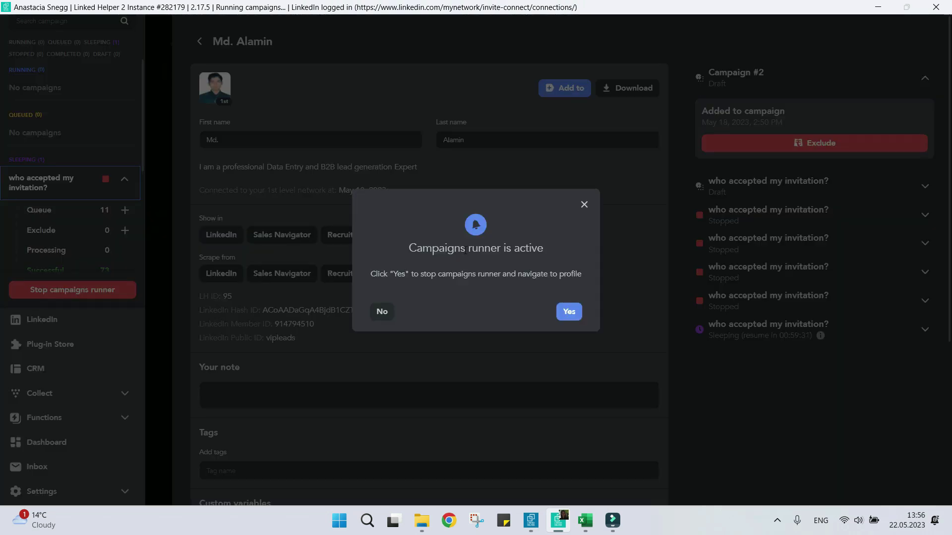
click(570, 315)
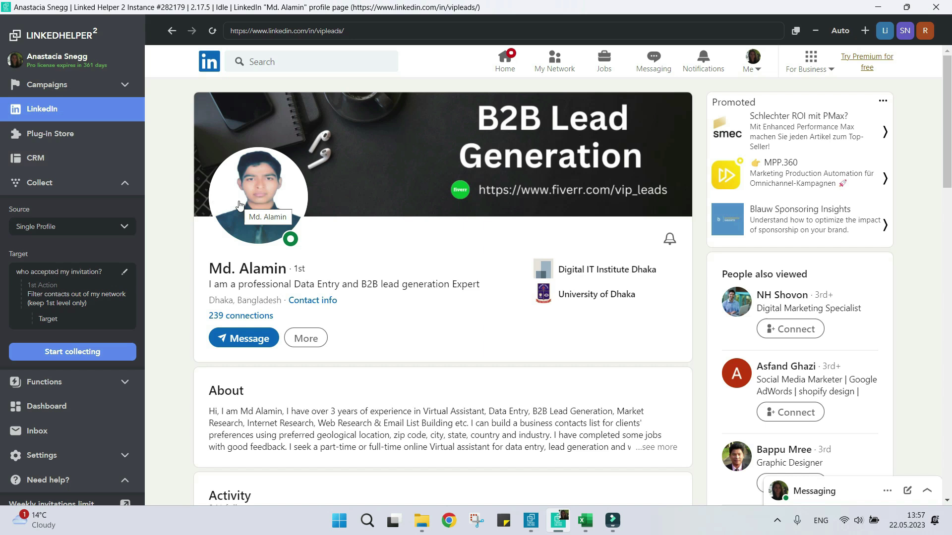
- From the action's 11-contact queue, open a queued contact's LinkedIn profile, revealing a 3rd-degree connection
click(34, 83)
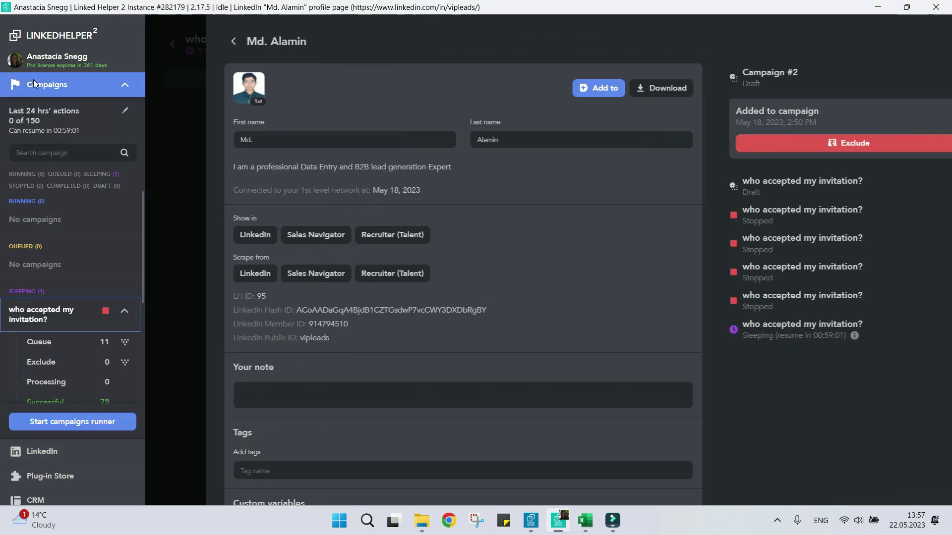
click(200, 42)
click(201, 45)
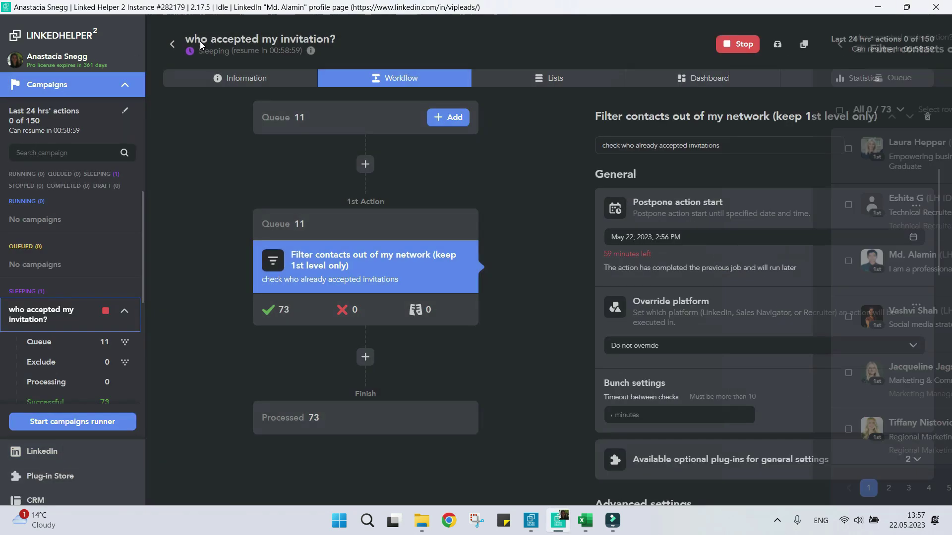
click(265, 223)
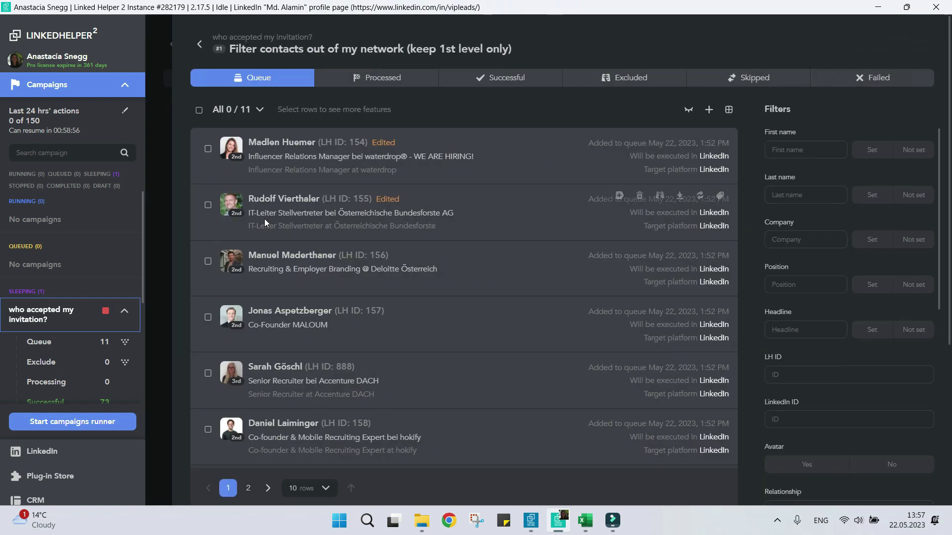
click(300, 369)
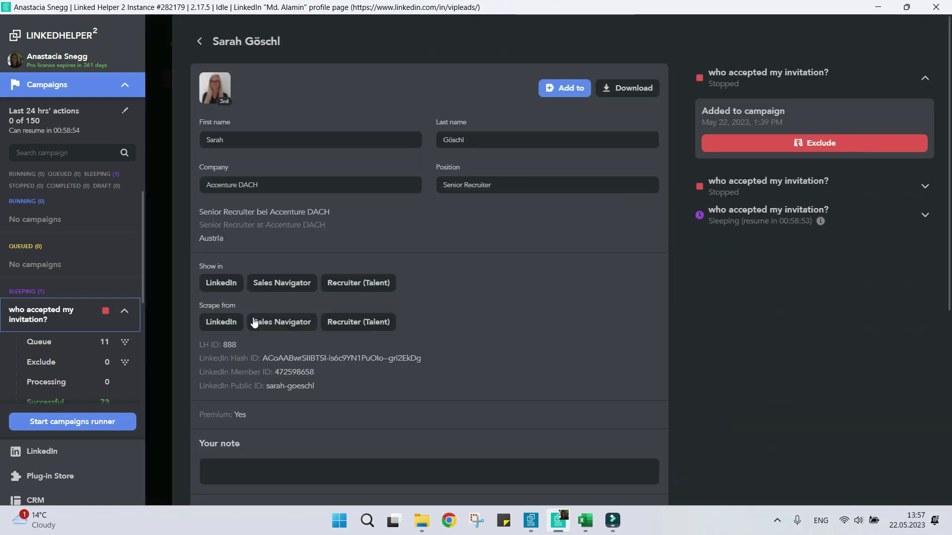
click(227, 287)
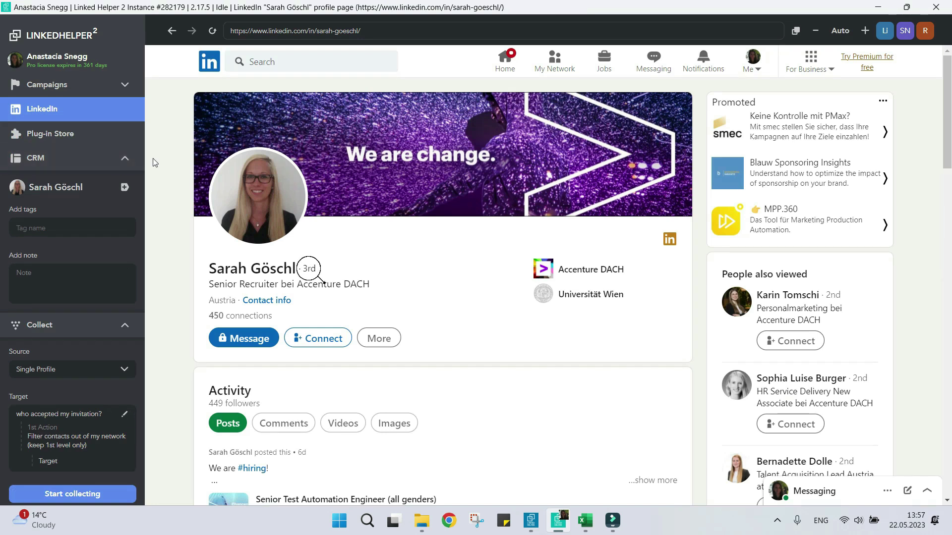
- Return to Campaigns, close the contact's profile details and go back from the workflow
click(60, 89)
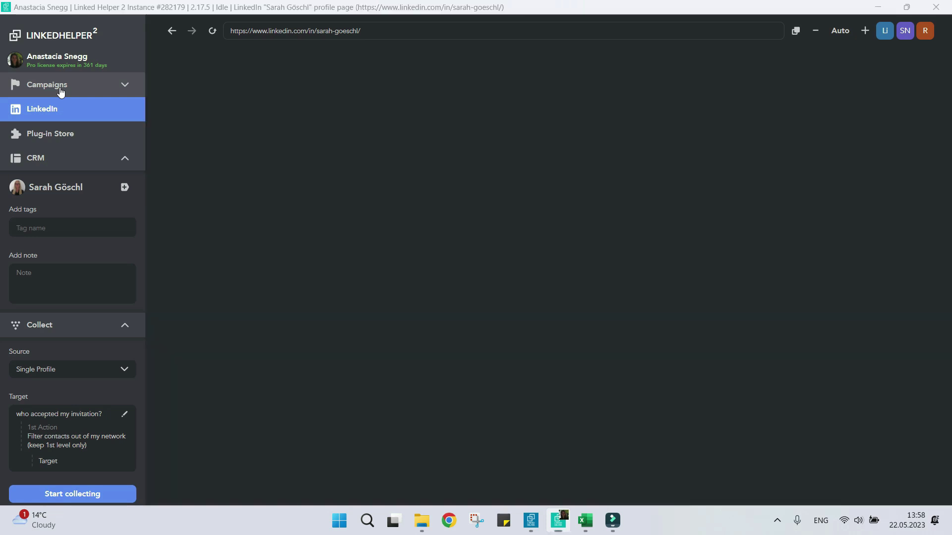
click(200, 38)
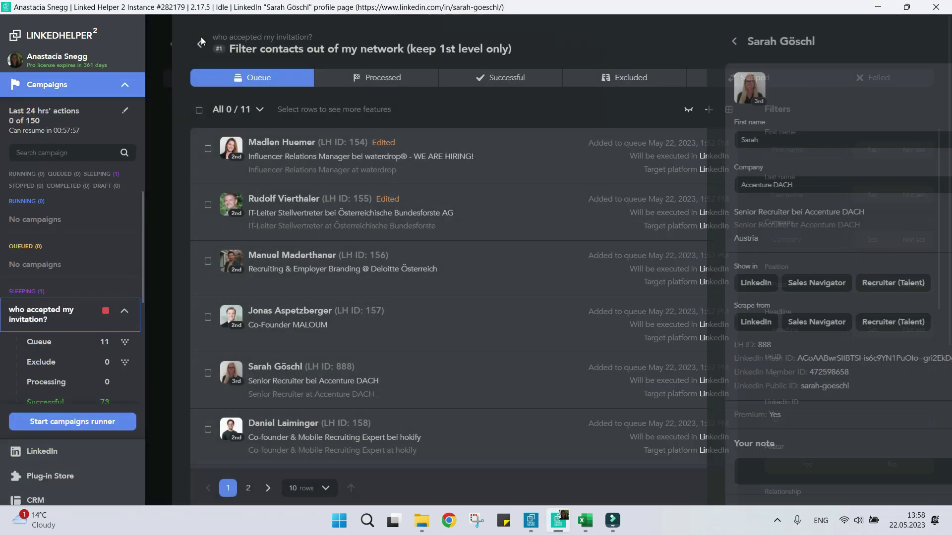
click(201, 40)
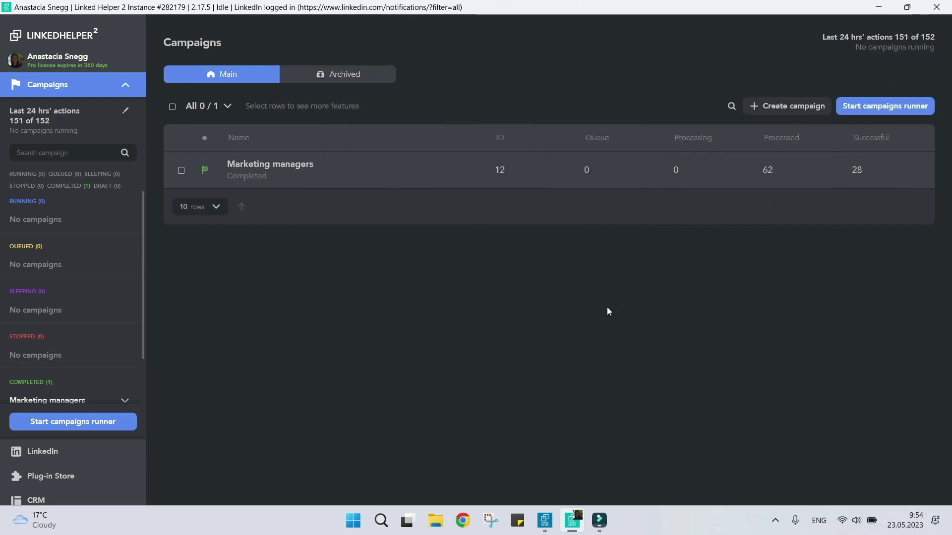
- Open the Marketing managers campaign and scroll down to its Invite 2nd and 3rd level contacts action
click(290, 166)
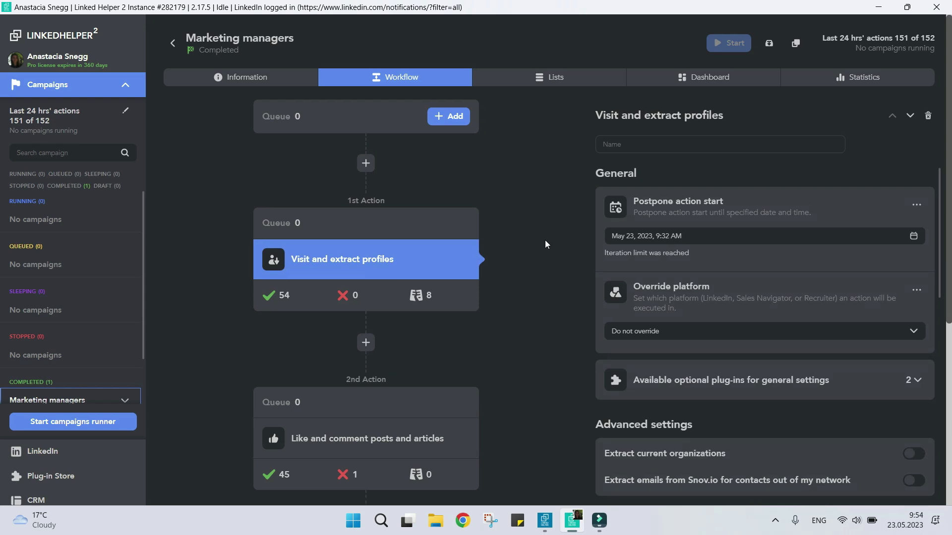
scroll(545, 244, down, 5)
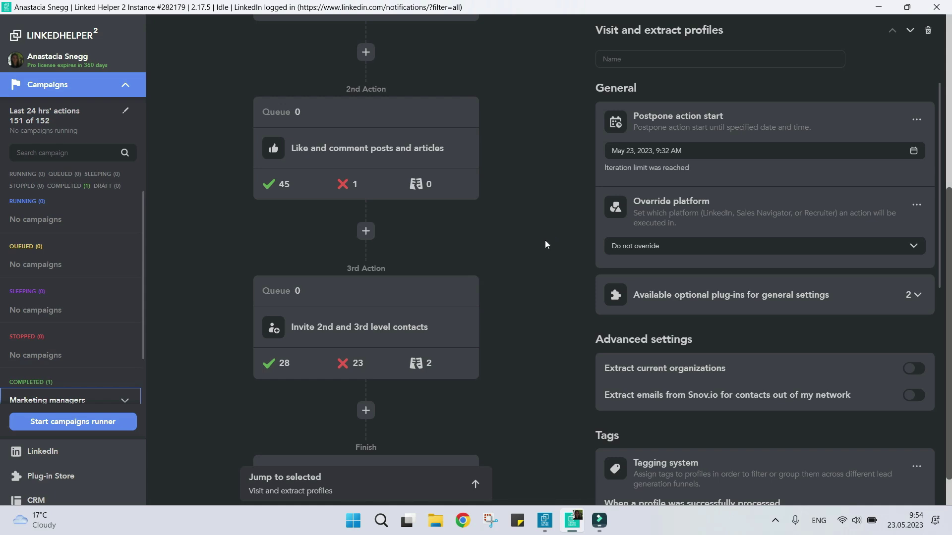
- Add Filter contacts out of my network (keep 1st level only) as the 4th action after the invites
click(369, 410)
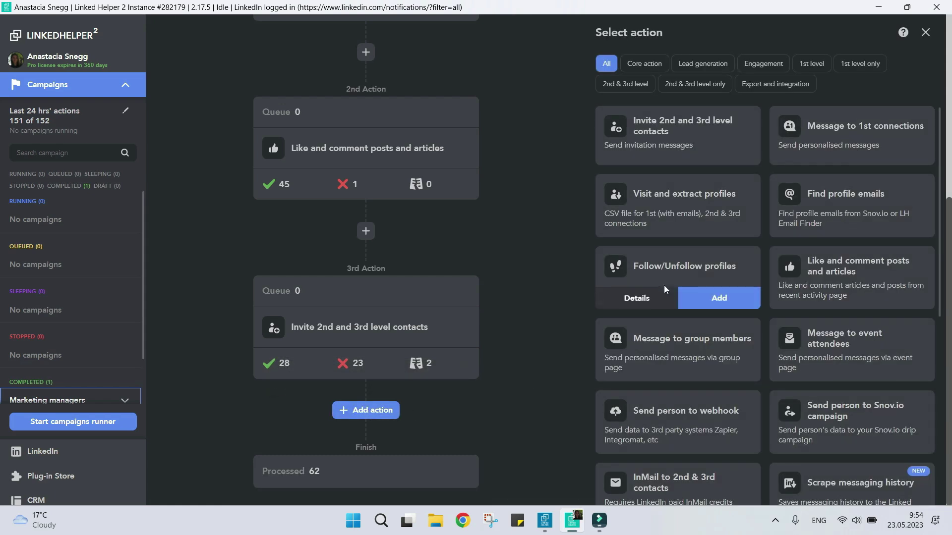
scroll(664, 284, down, 5)
scroll(665, 284, down, 1)
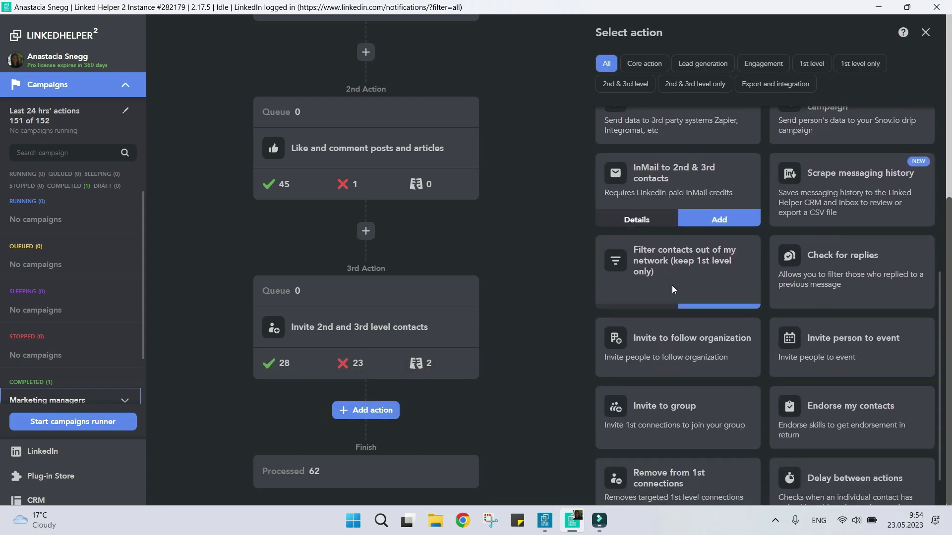
click(707, 298)
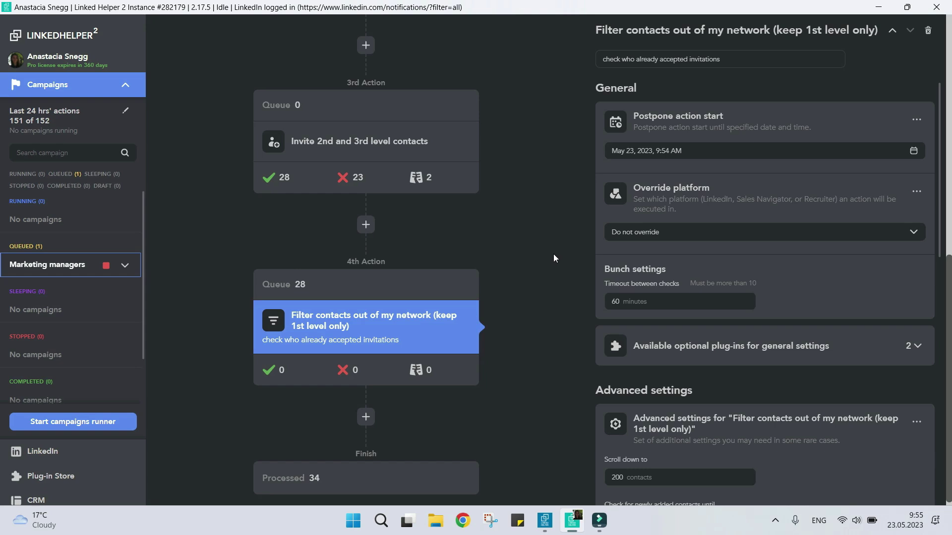
- Rename the Filter contacts action to 'filter'
drag(750, 55, 580, 62)
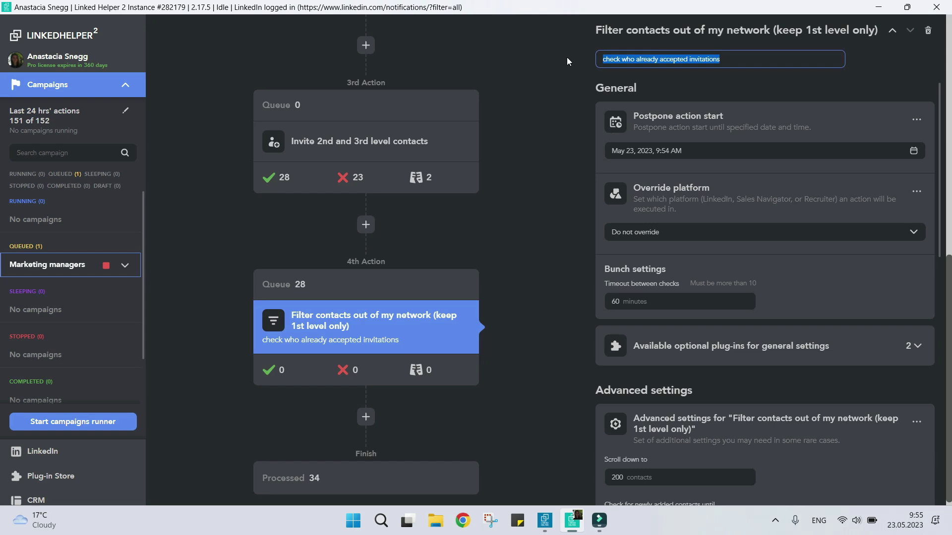
text(fil)
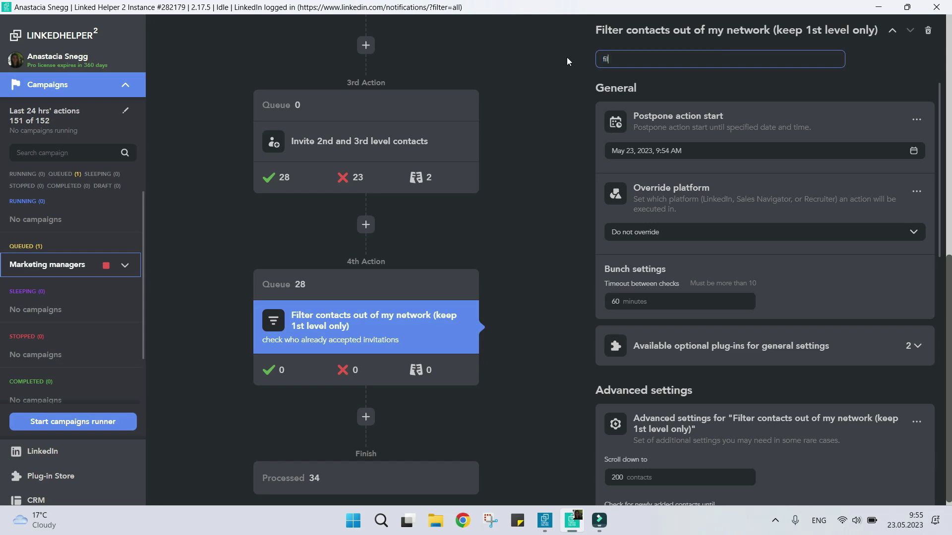
text(ter)
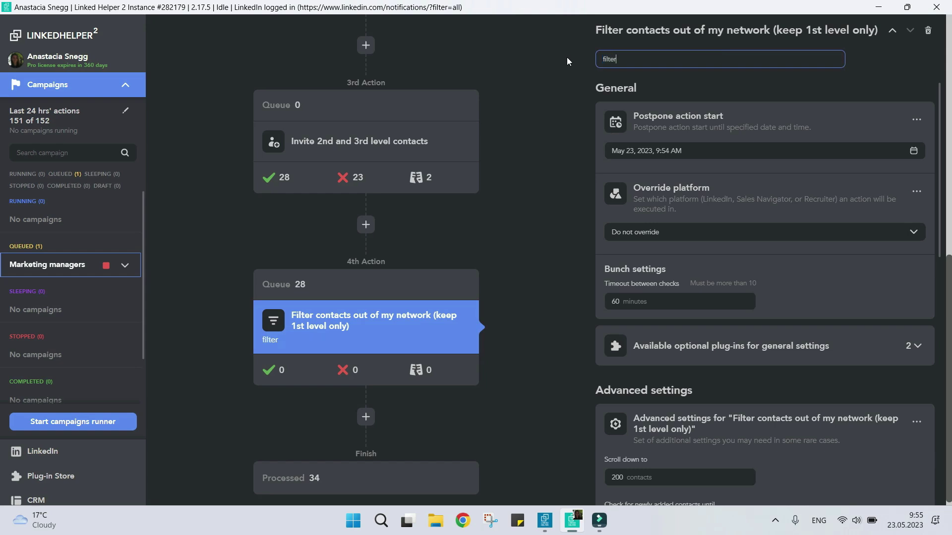
click(567, 57)
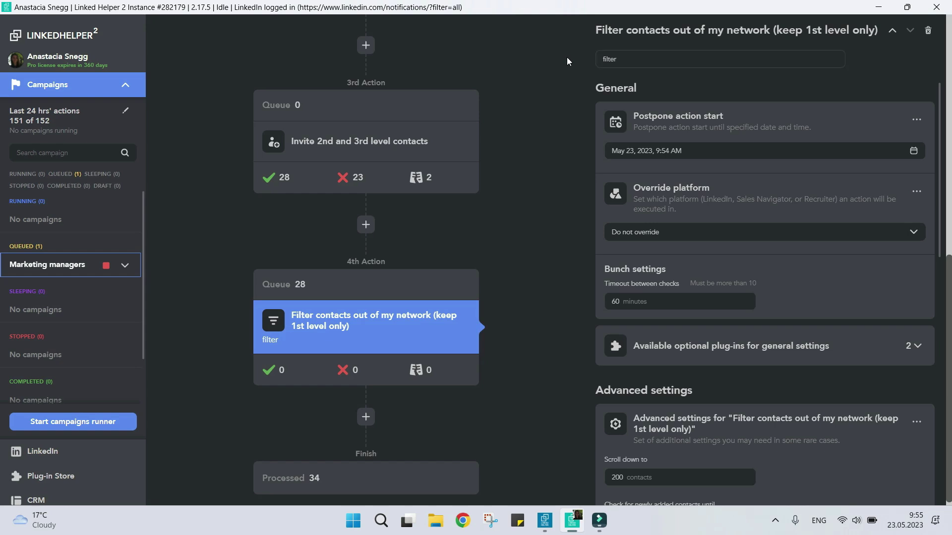
- Tag processed profiles with #accepted and #marketing
scroll(713, 242, down, 10)
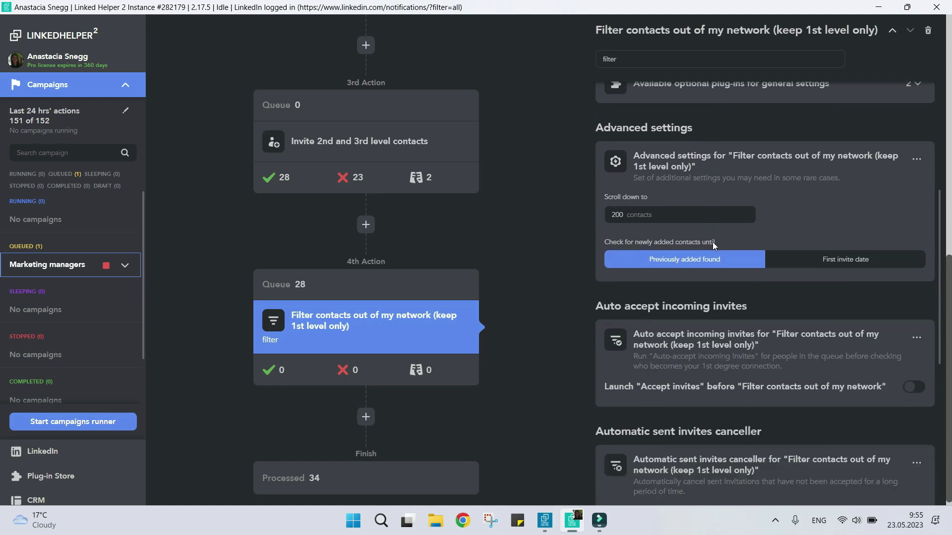
click(681, 372)
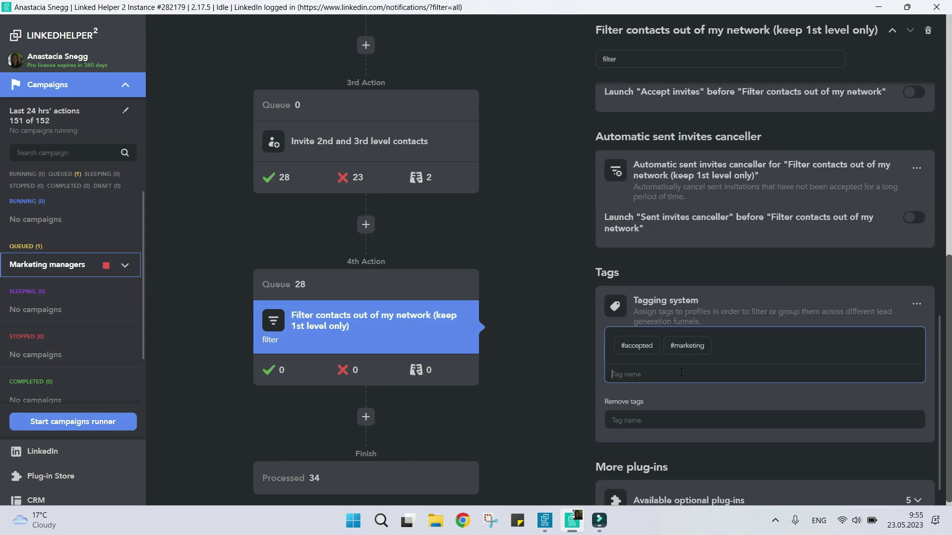
text(accepted)
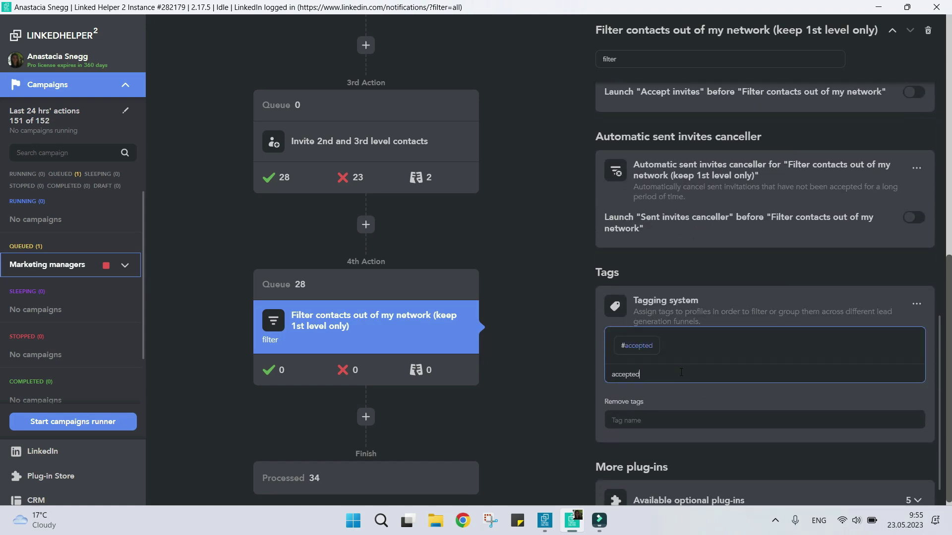
key(Return)
text(mark)
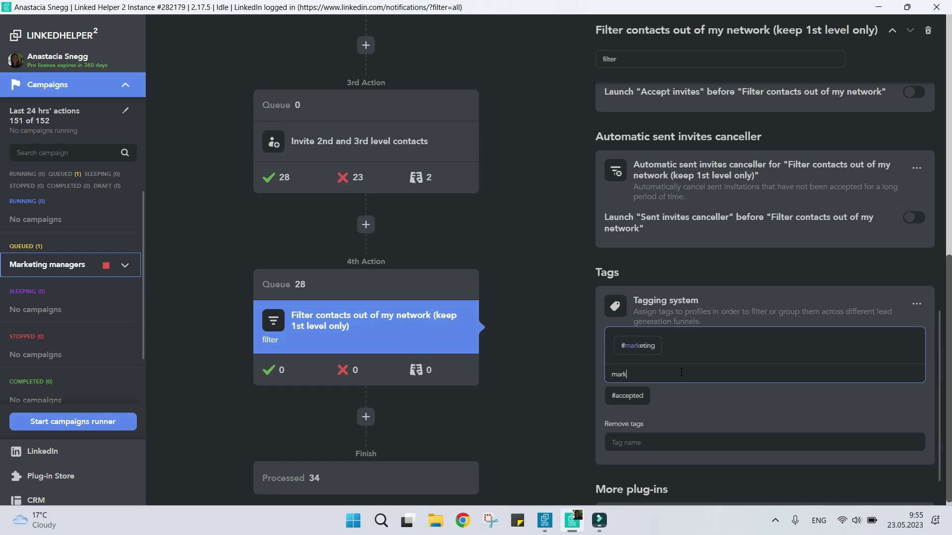
text(eting)
key(Return)
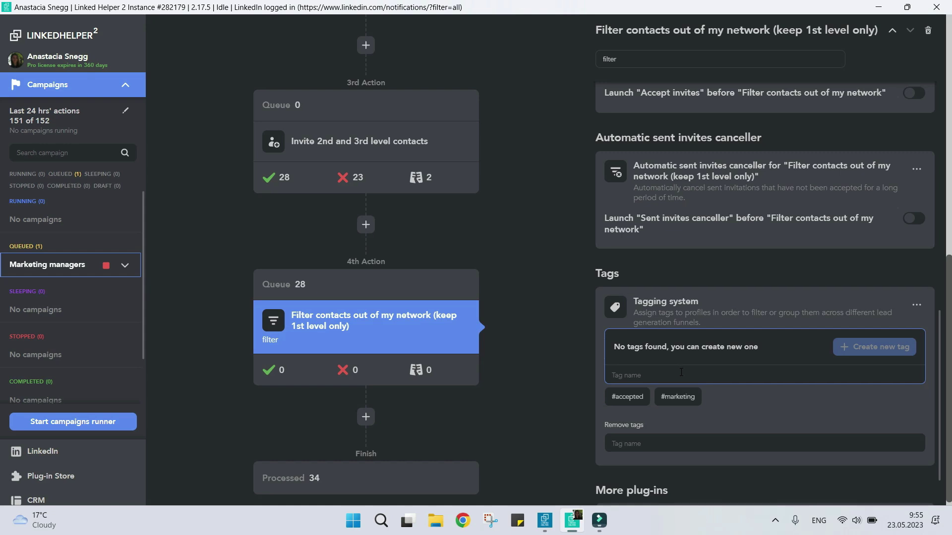
scroll(681, 372, up, 10)
scroll(681, 372, up, 2)
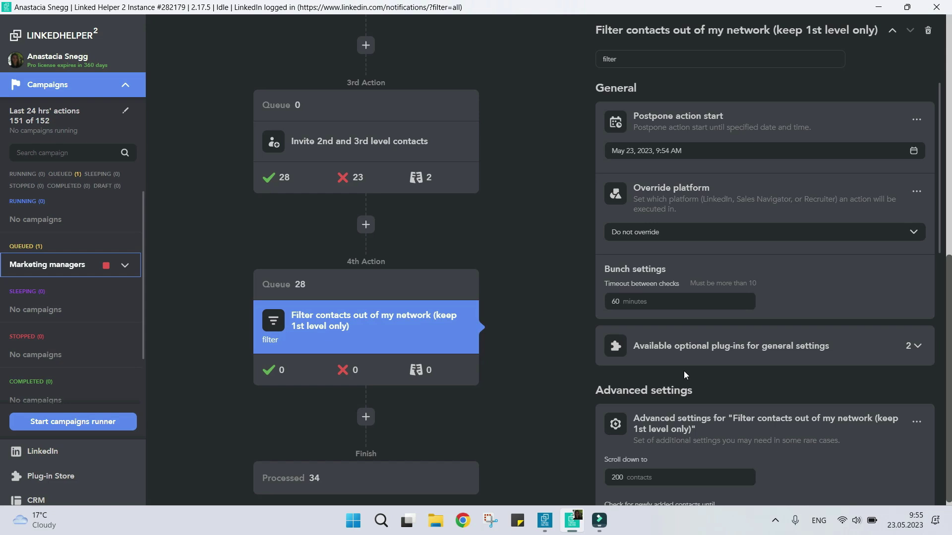
- Change the filter action's timeout between checks from 60 to 90 minutes
click(720, 302)
text(90)
scroll(776, 308, down, 4)
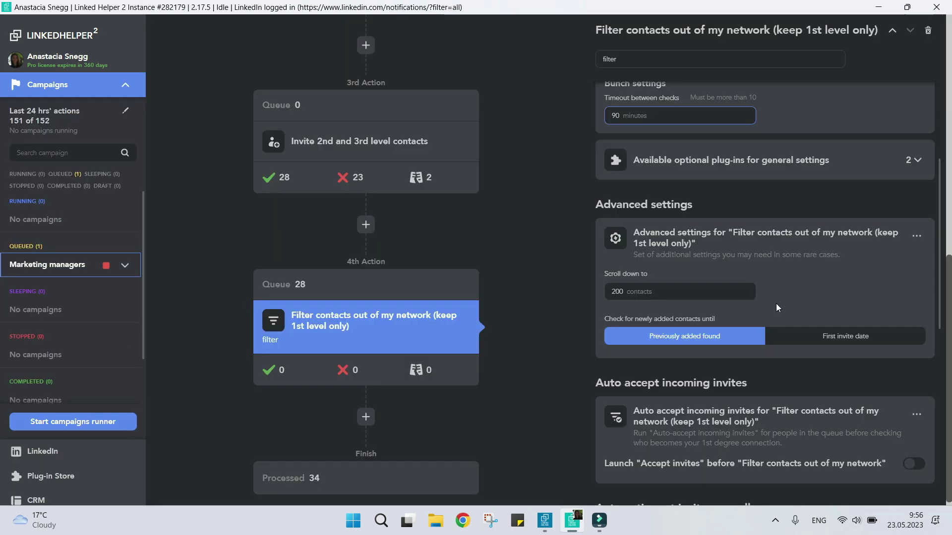
click(791, 330)
click(791, 329)
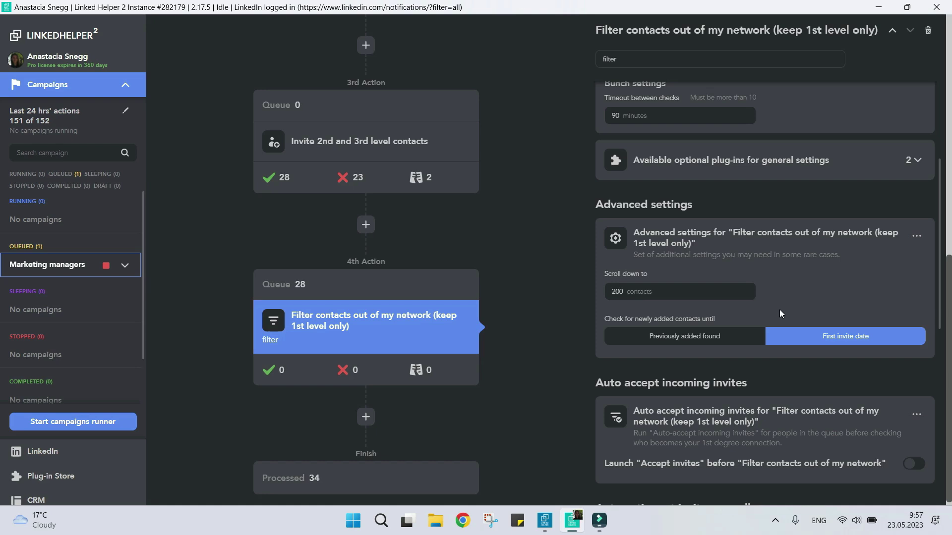
click(740, 337)
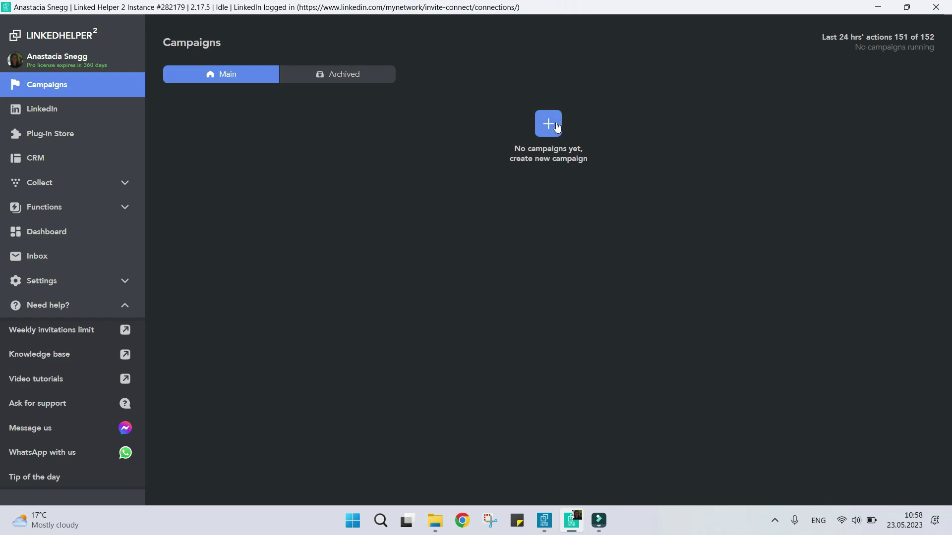
- Create Campaign #15 from the Invite and follow-up template, keeping the default setup steps
click(556, 124)
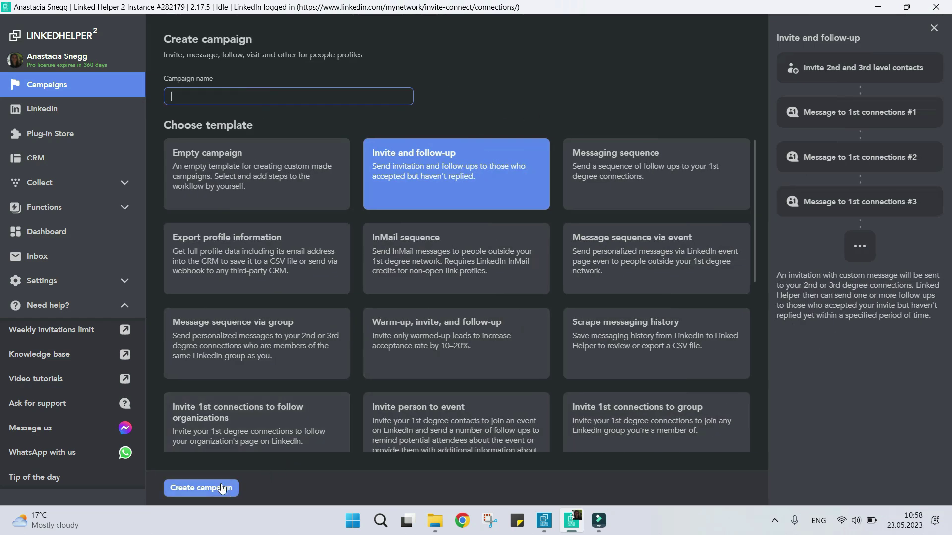
click(221, 487)
click(620, 342)
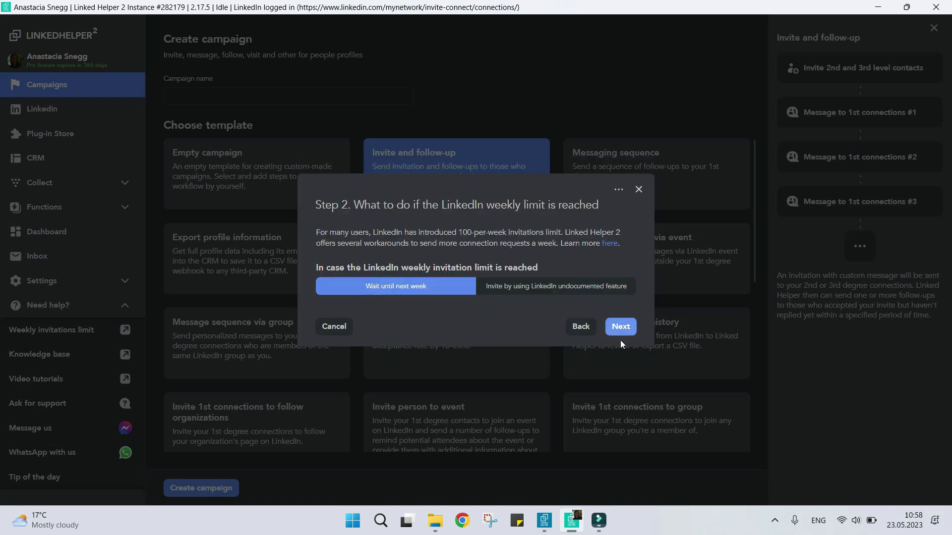
click(620, 327)
click(622, 355)
click(651, 350)
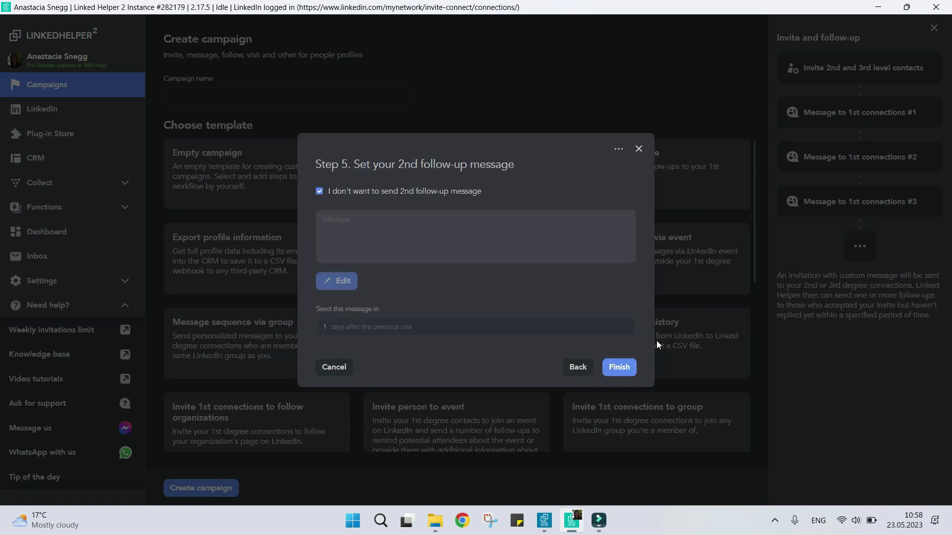
click(676, 366)
- Dismiss the Well done prompt and delete the Filter contacts action from Campaign #15
click(379, 308)
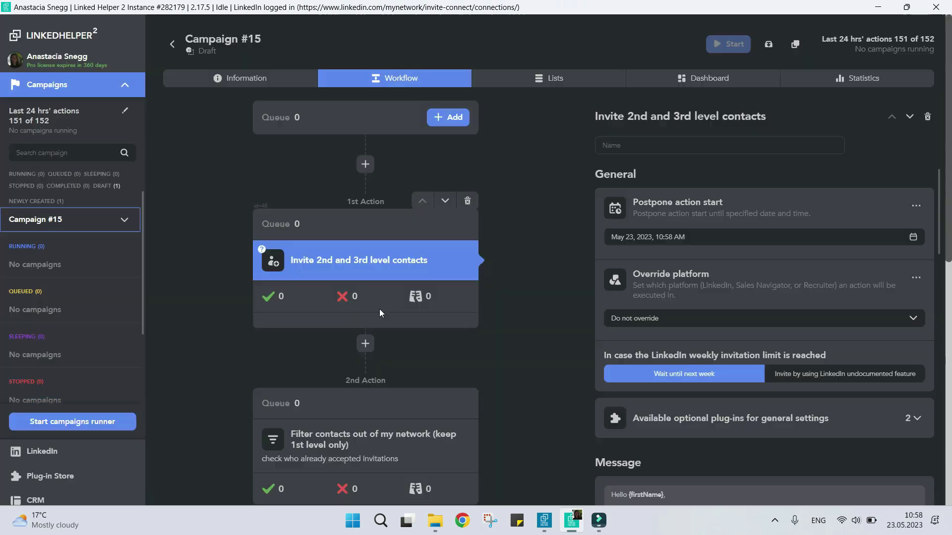
scroll(516, 353, down, 3)
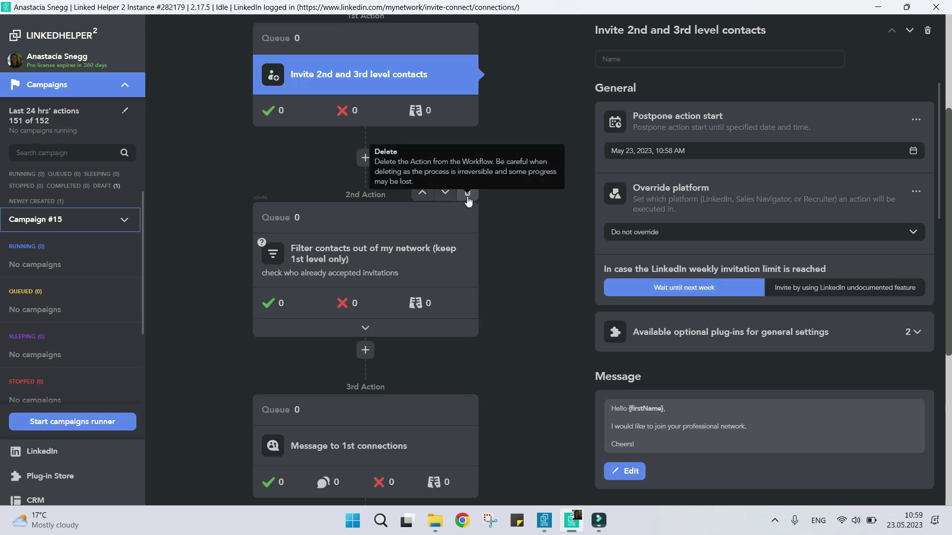
click(467, 196)
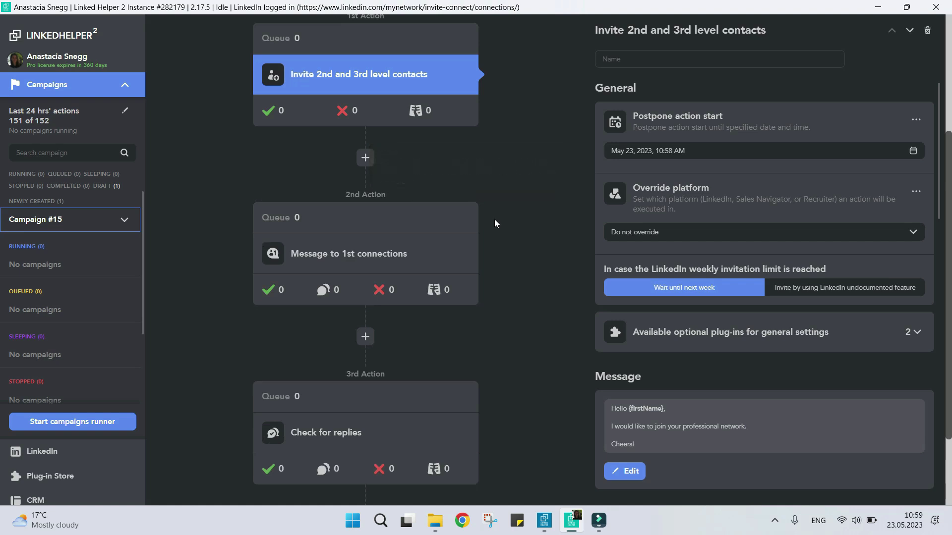